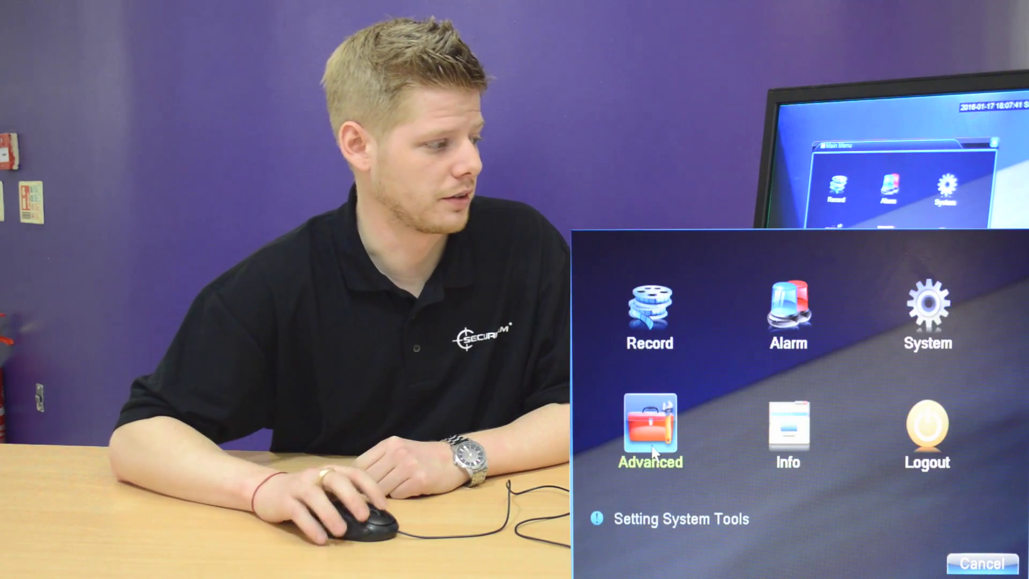
Open the Advanced tools menu from the DVR Main Menu.
left_click(654, 450)
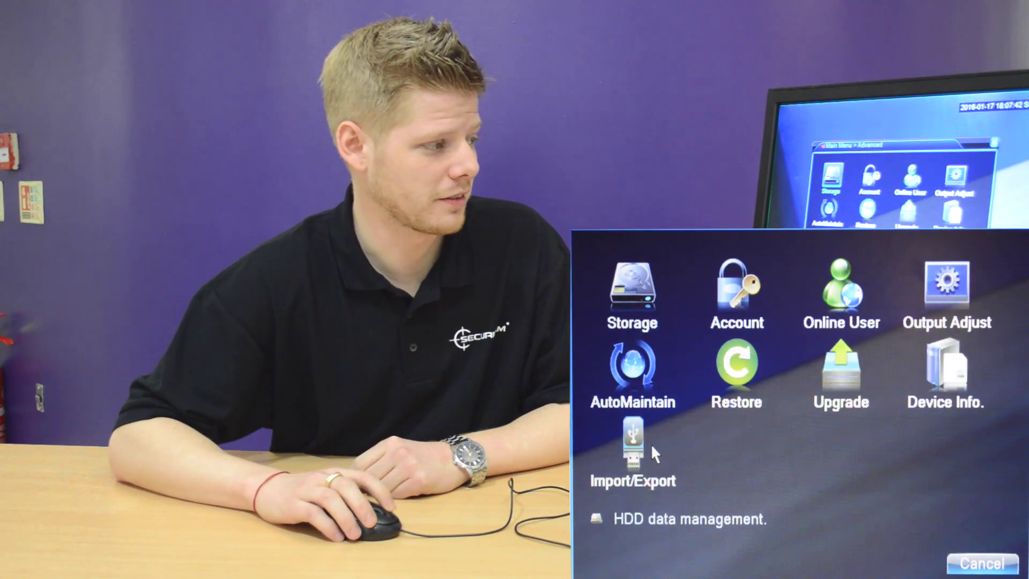
Open the Storage page listing the DVR's hard drives and format options.
left_click(640, 297)
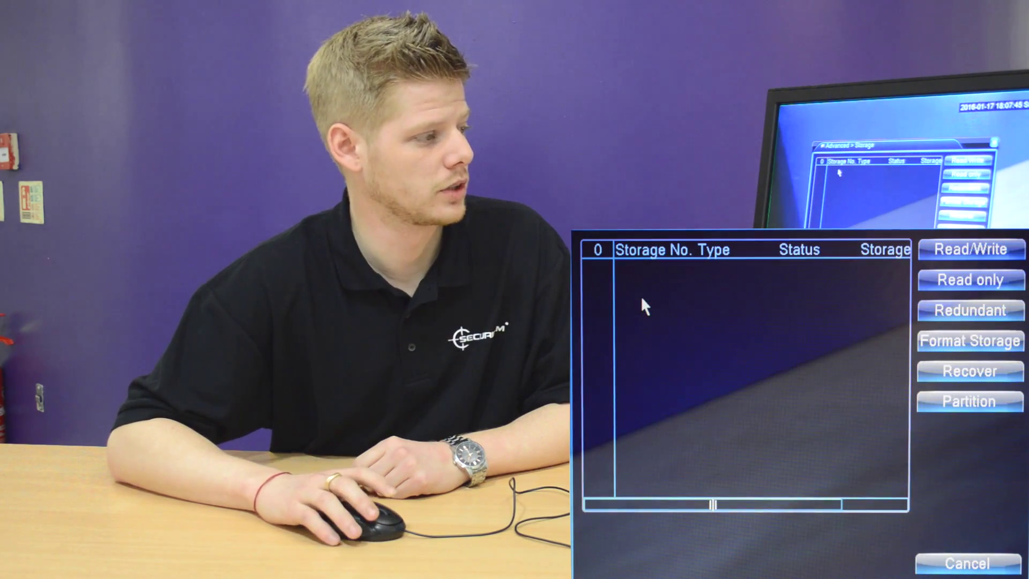